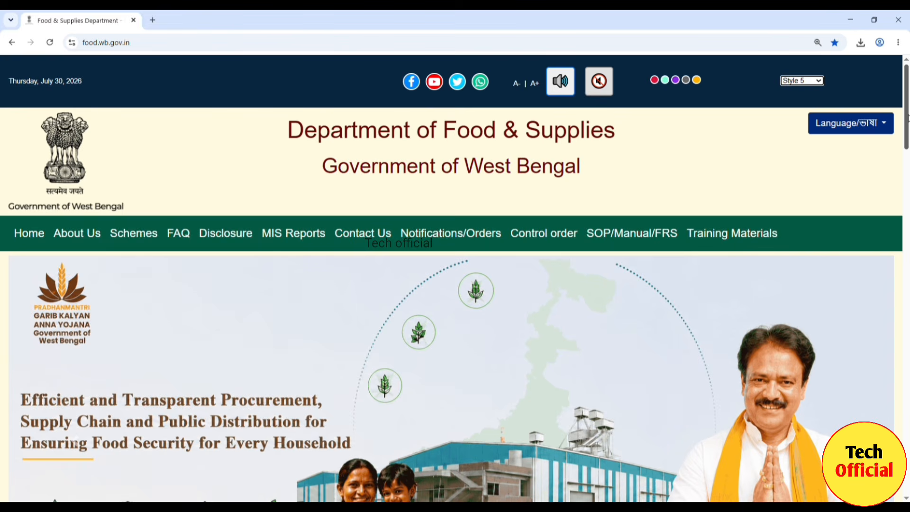
Step: Open the Self Service for Ration Card page and scroll down to the Rectify/Update service
{"action": "left_click_drag", "start_coordinate": [908, 116], "coordinate": [907, 204]}
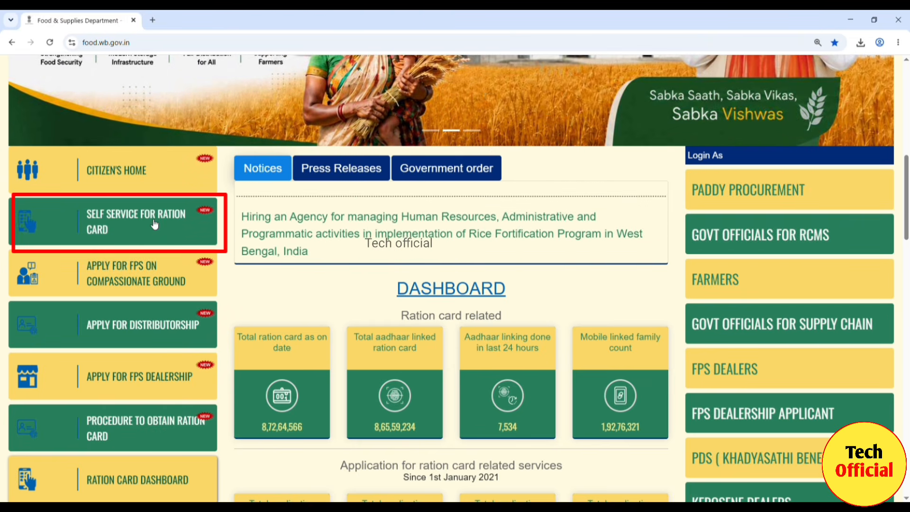
{"action": "left_click", "coordinate": [154, 223]}
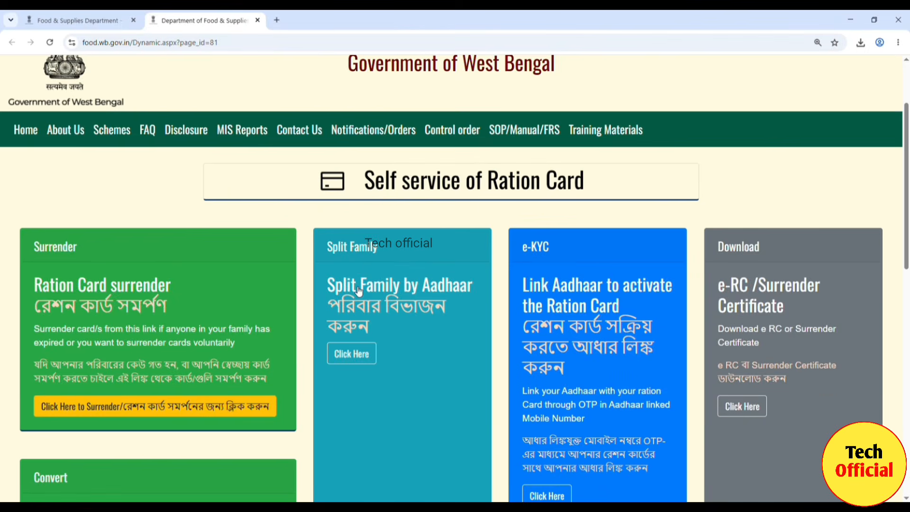
{"action": "scroll", "coordinate": [359, 290], "scroll_direction": "down", "scroll_amount": 4}
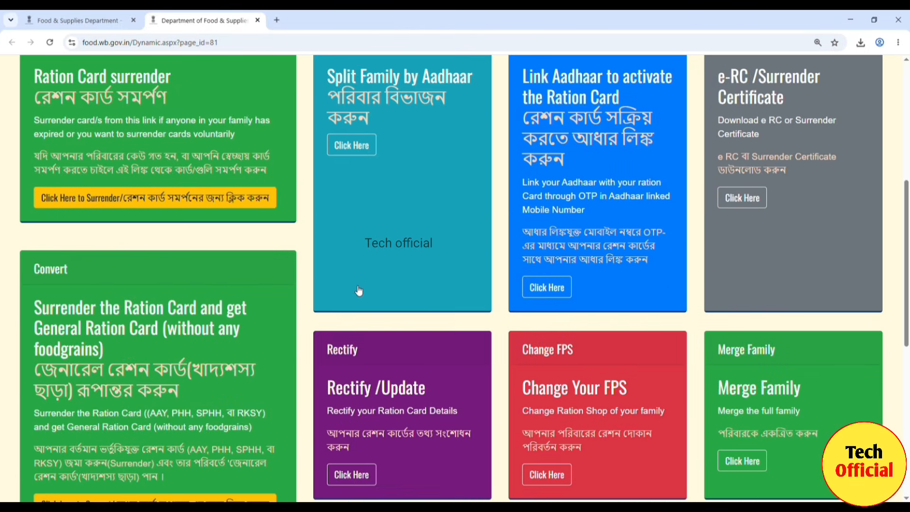
{"action": "scroll", "coordinate": [359, 290], "scroll_direction": "down", "scroll_amount": 3}
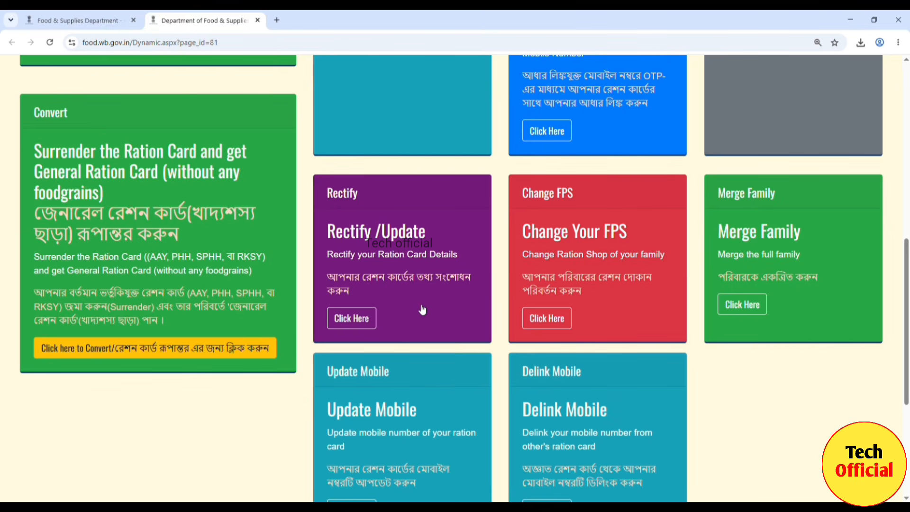
Step: Search the ration card in the Aadhaar rectification form using CAPTCHA 943AB3
{"action": "left_click", "coordinate": [357, 324]}
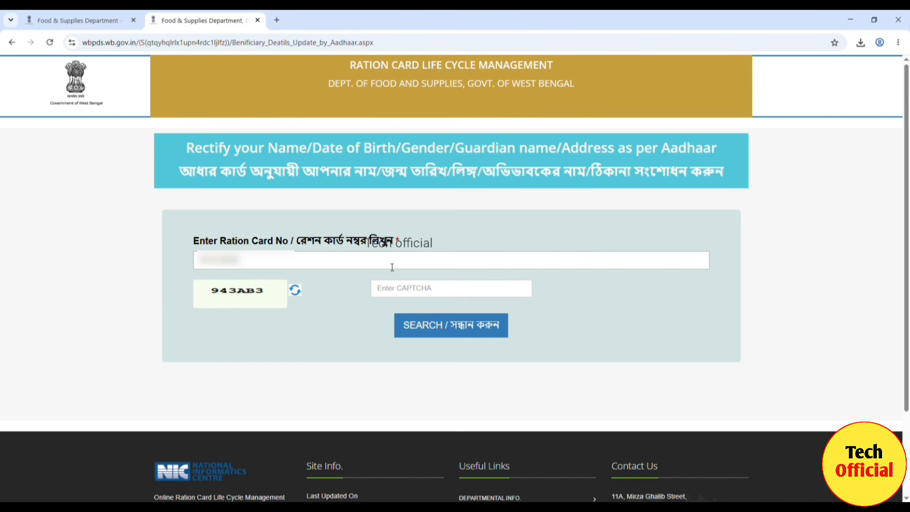
{"action": "left_click", "coordinate": [401, 292]}
{"action": "type", "text": "943AB3"}
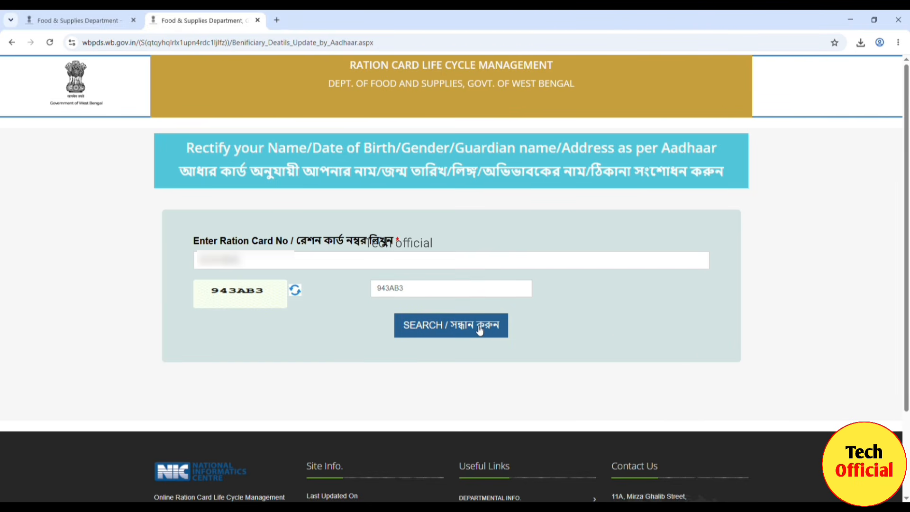
{"action": "left_click", "coordinate": [480, 330]}
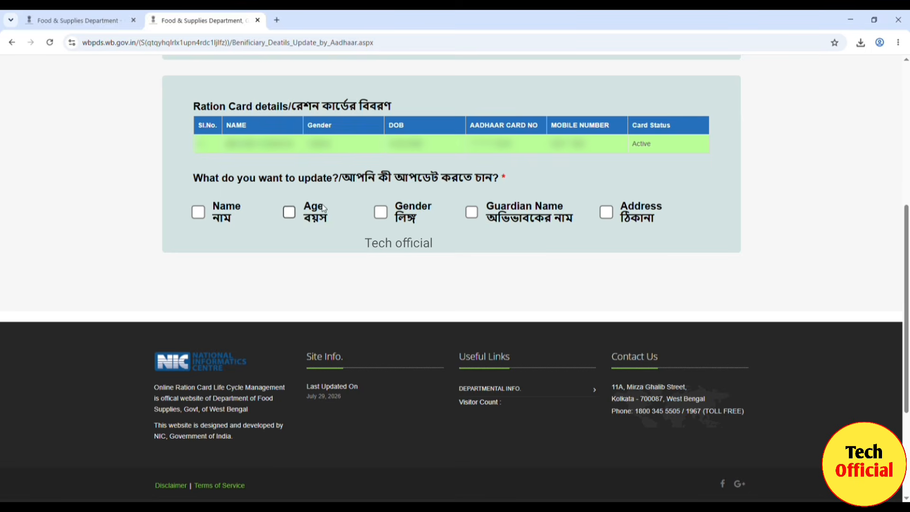
Step: Select Name, Age, Gender, Guardian Name and Address for update, and give UIDAI consent
{"action": "left_click", "coordinate": [198, 212]}
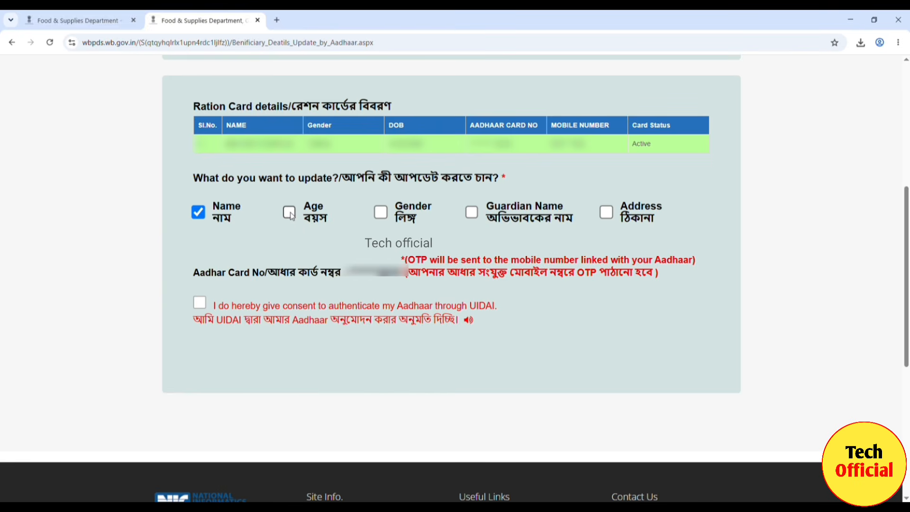
{"action": "left_click", "coordinate": [290, 213]}
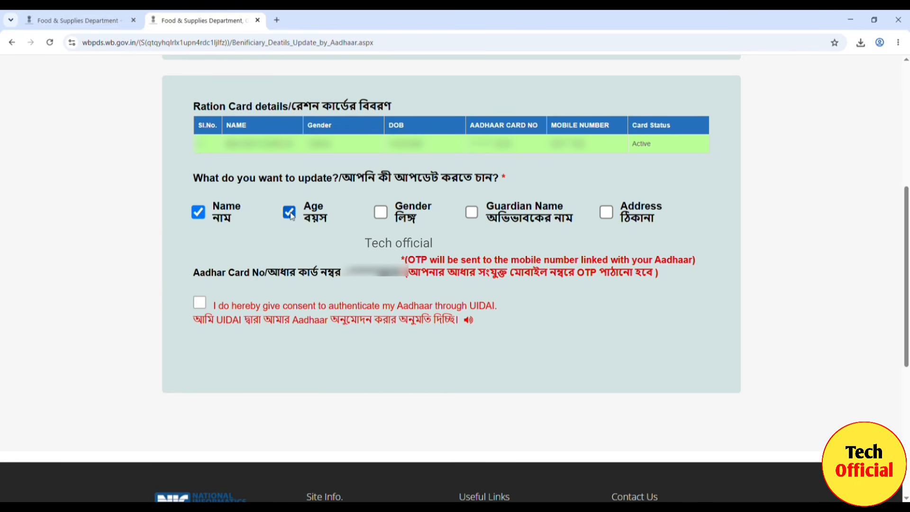
{"action": "left_click", "coordinate": [380, 216]}
{"action": "left_click", "coordinate": [379, 216]}
{"action": "left_click", "coordinate": [380, 216]}
{"action": "left_click", "coordinate": [379, 216]}
{"action": "left_click", "coordinate": [470, 214]}
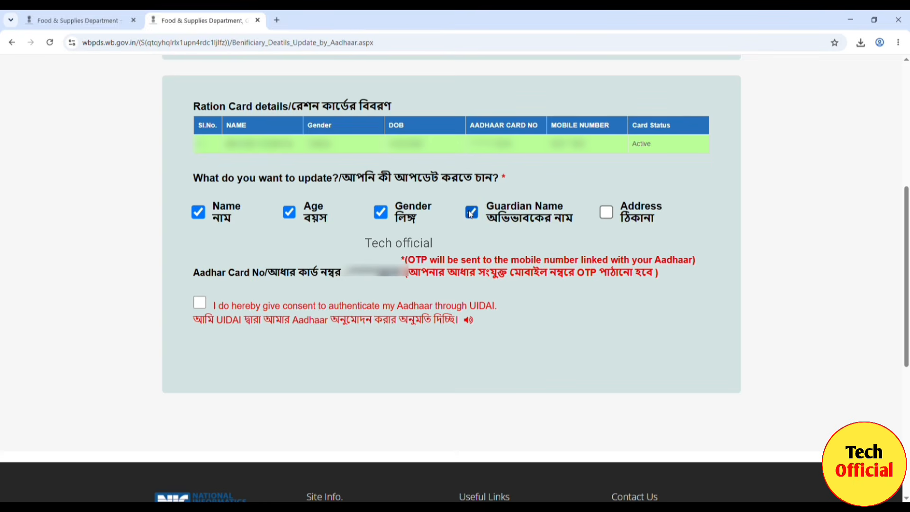
{"action": "left_click", "coordinate": [606, 214]}
{"action": "left_click", "coordinate": [200, 303]}
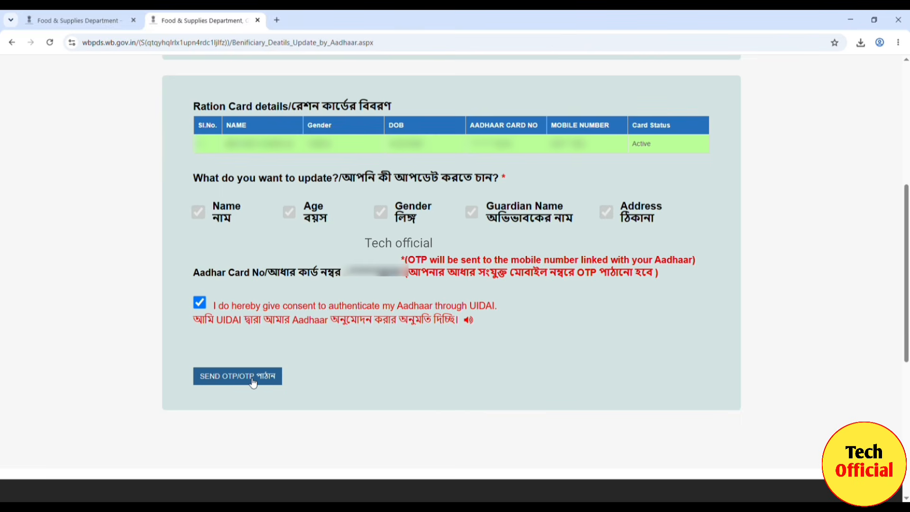
Step: Send the Aadhaar OTP to the linked mobile and enter it to fetch the Aadhaar details
{"action": "left_click", "coordinate": [254, 382]}
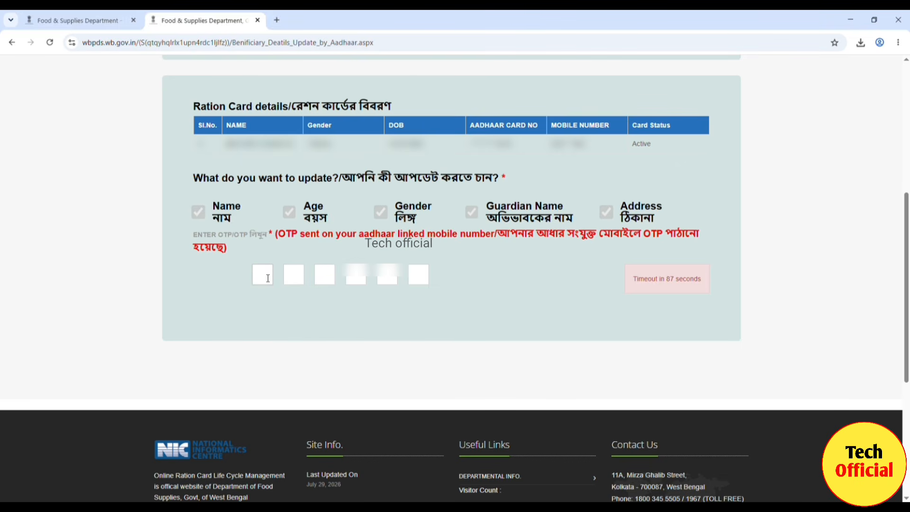
{"action": "left_click", "coordinate": [268, 278]}
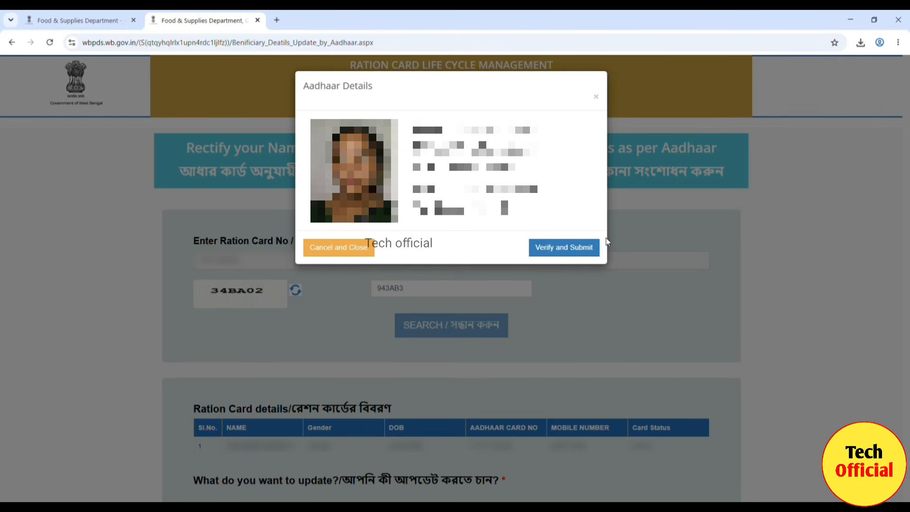
Step: Accept the Aadhaar details, keep HUSBAND NAME as the guardian type, and continue to the address form
{"action": "left_click", "coordinate": [573, 253]}
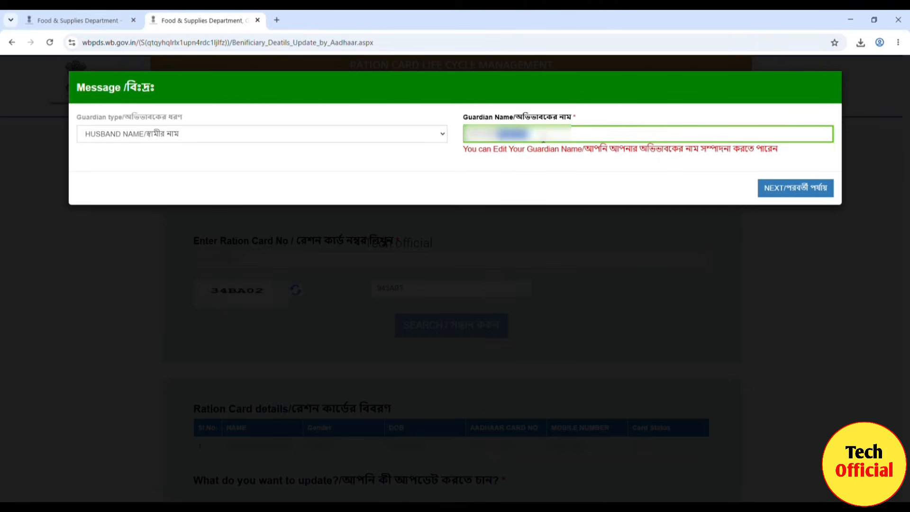
{"action": "double_click", "coordinate": [512, 133]}
{"action": "left_click", "coordinate": [545, 136]}
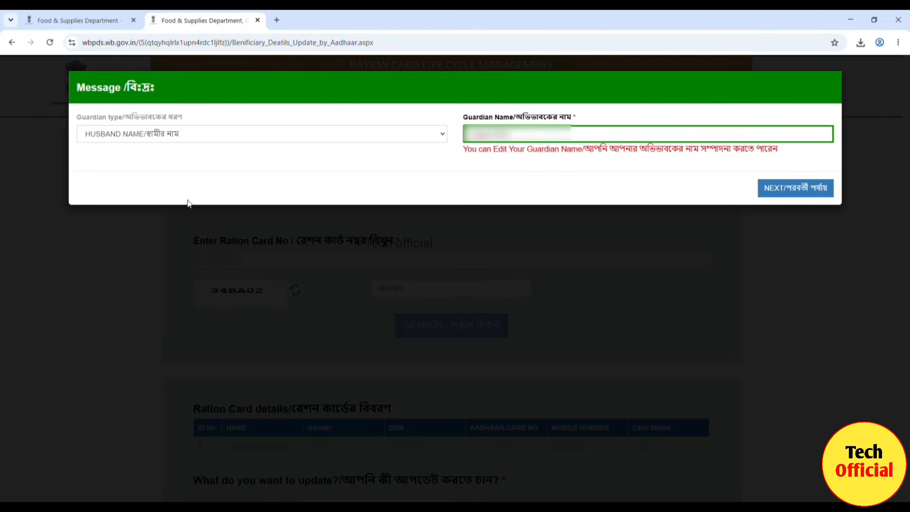
{"action": "left_click", "coordinate": [792, 188]}
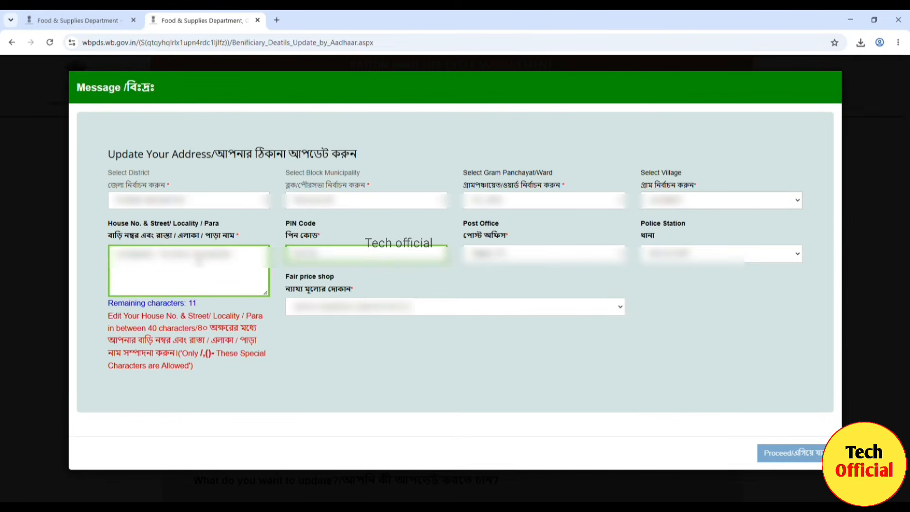
Step: Correct the House No. & Street address and submit it with Proceed
{"action": "key", "text": "BackSpace"}
{"action": "key", "text": "BackSpace"}
{"action": "key", "text": "BackSpace"}
{"action": "key", "text": "BackSpace"}
{"action": "key", "text": "BackSpace"}
{"action": "key", "text": "BackSpace"}
{"action": "key", "text": "BackSpace"}
{"action": "key", "text": "BackSpace"}
{"action": "key", "text": "BackSpace"}
{"action": "key", "text": "BackSpace"}
{"action": "key", "text": "BackSpace"}
{"action": "key", "text": "BackSpace"}
{"action": "key", "text": "BackSpace"}
{"action": "key", "text": "BackSpace"}
{"action": "key", "text": "BackSpace"}
{"action": "key", "text": "BackSpace"}
{"action": "key", "text": "BackSpace"}
{"action": "key", "text": "BackSpace"}
{"action": "key", "text": "BackSpace"}
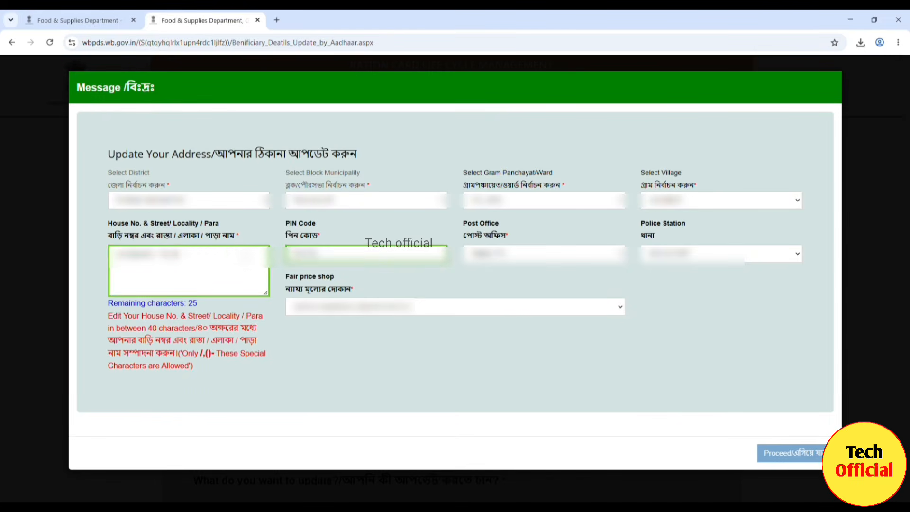
{"action": "key", "text": "BackSpace"}
{"action": "type", "text": "unreadable"}
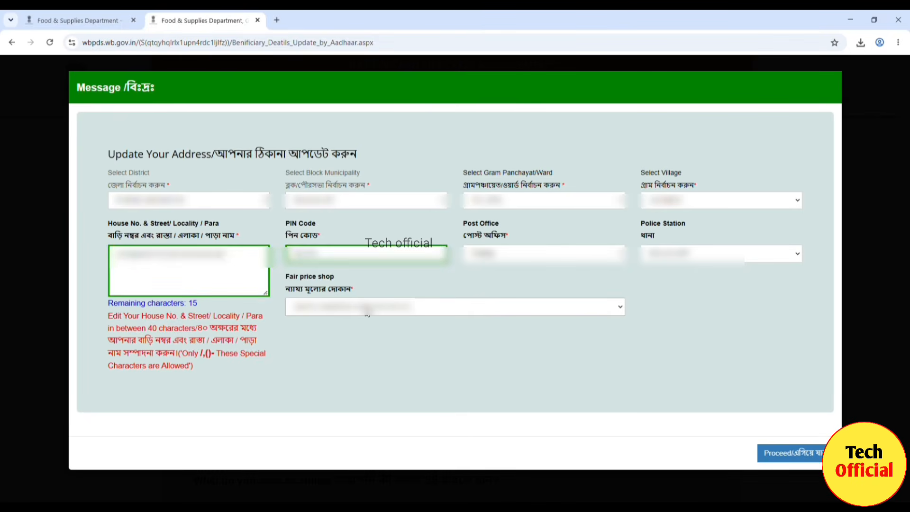
{"action": "left_click", "coordinate": [807, 454]}
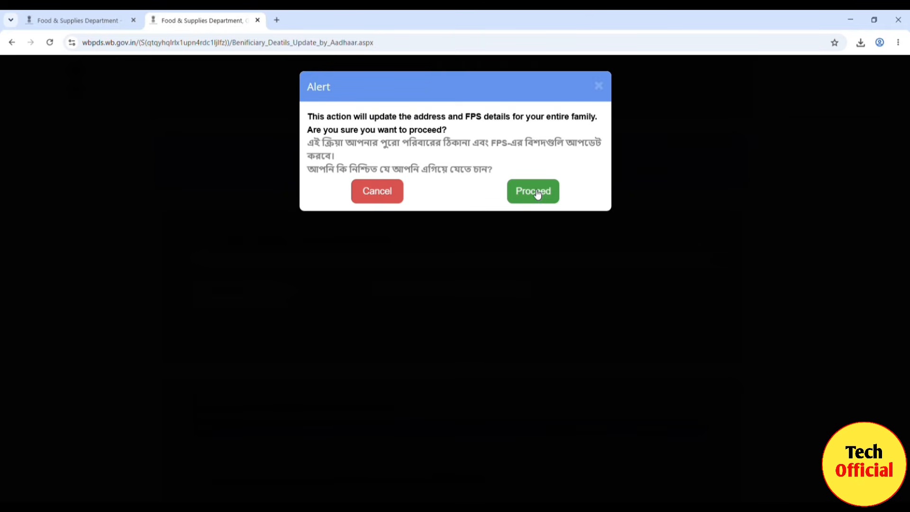
Step: Agree to update the address and FPS details for the entire family
{"action": "left_click", "coordinate": [534, 192]}
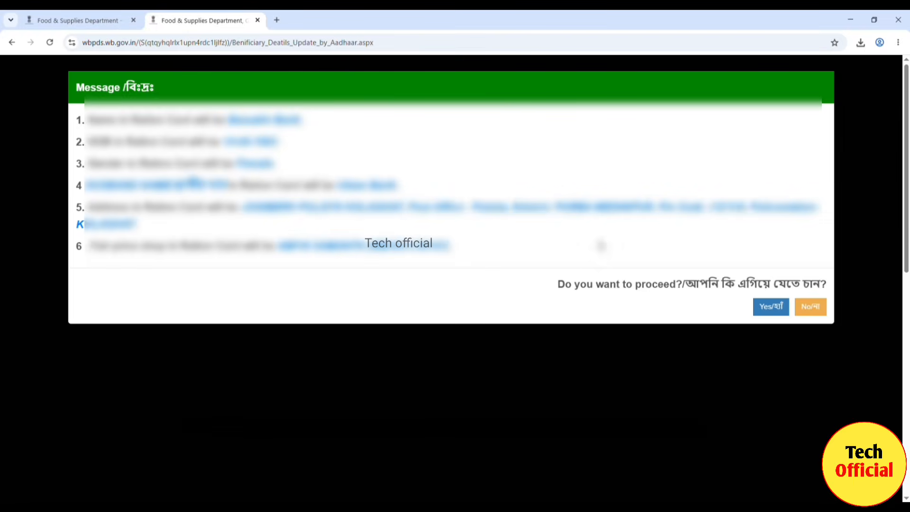
Step: Confirm the six listed ration card corrections with Yes so the data is saved
{"action": "left_click", "coordinate": [772, 307]}
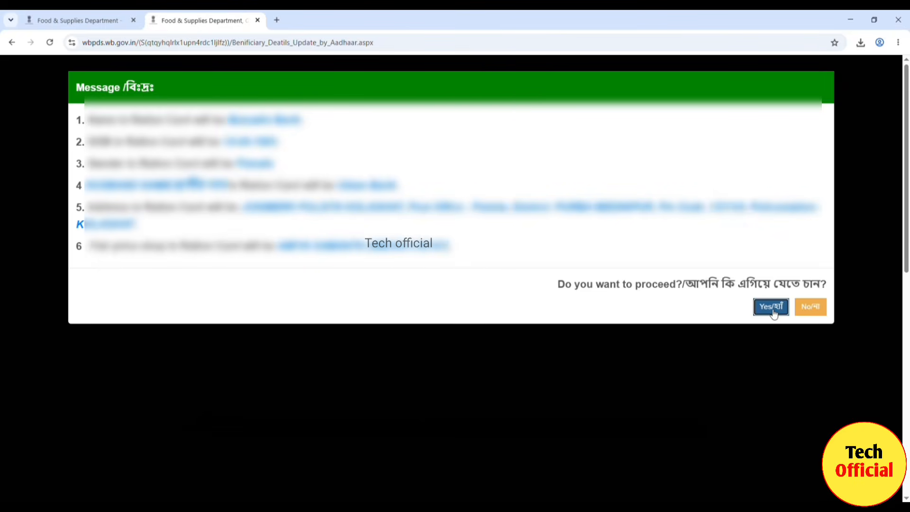
{"action": "left_click", "coordinate": [771, 307]}
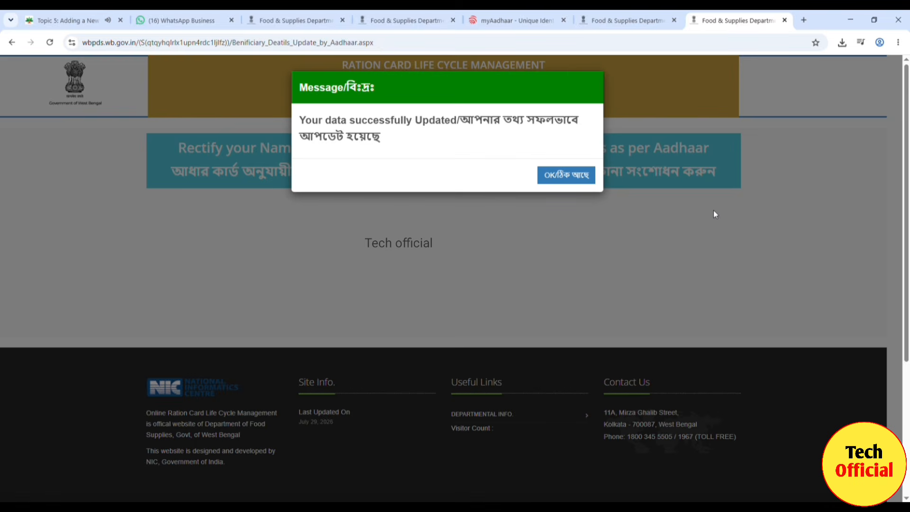
Step: Dismiss the success message and open the E-Ration Card page from Special Services on food.wb.gov.in
{"action": "left_click", "coordinate": [563, 175]}
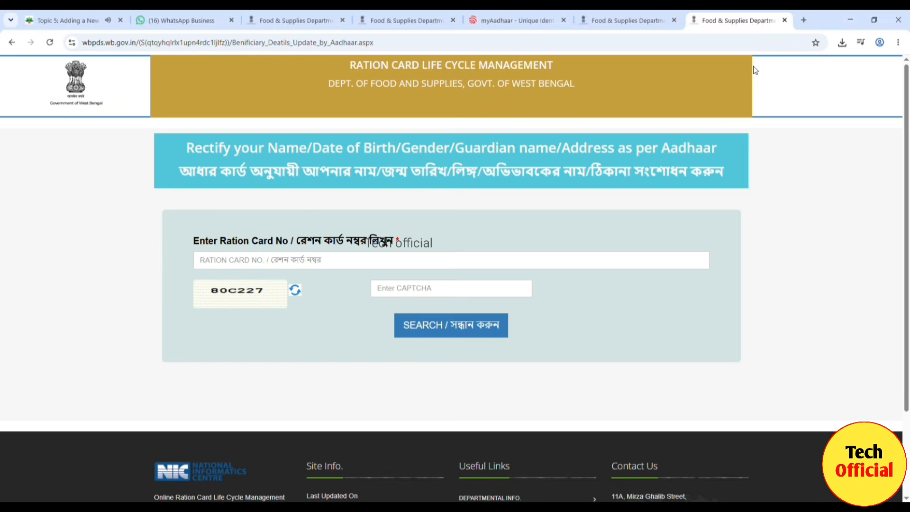
{"action": "left_click", "coordinate": [637, 23]}
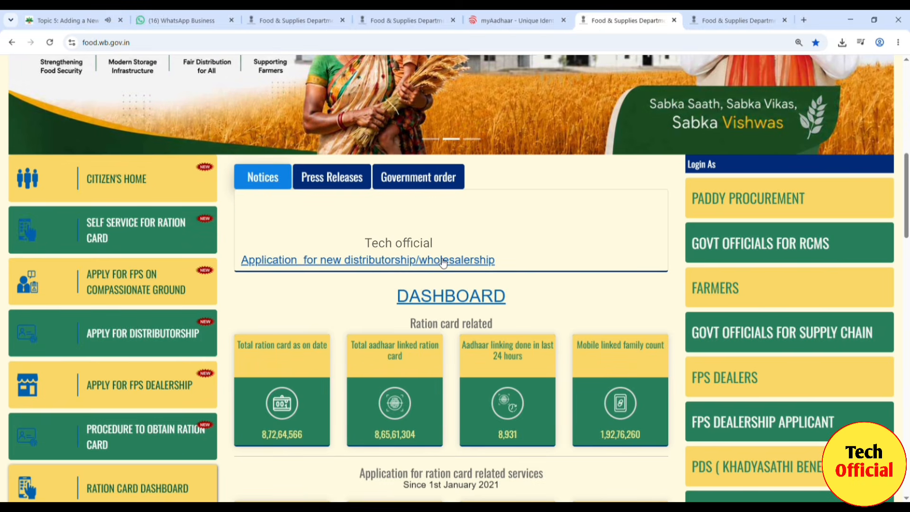
{"action": "scroll", "coordinate": [442, 261], "scroll_direction": "down", "scroll_amount": 13}
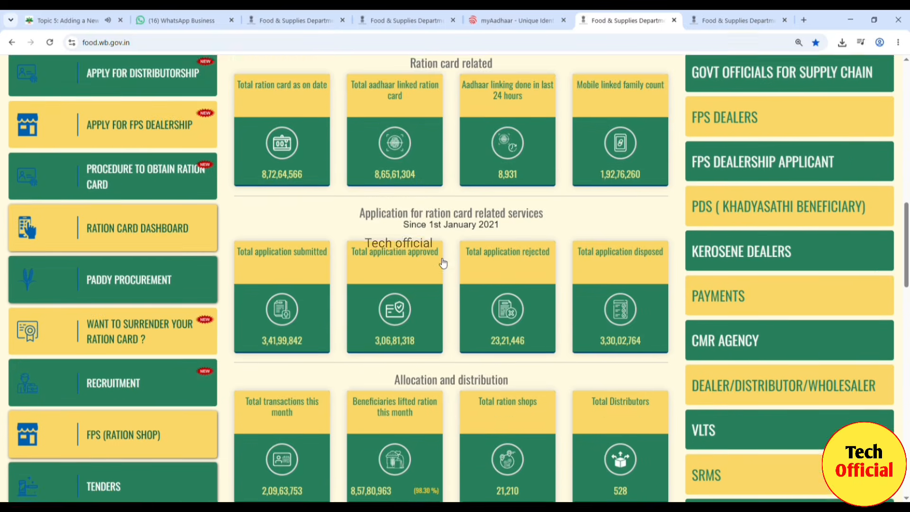
{"action": "scroll", "coordinate": [439, 261], "scroll_direction": "down", "scroll_amount": 11}
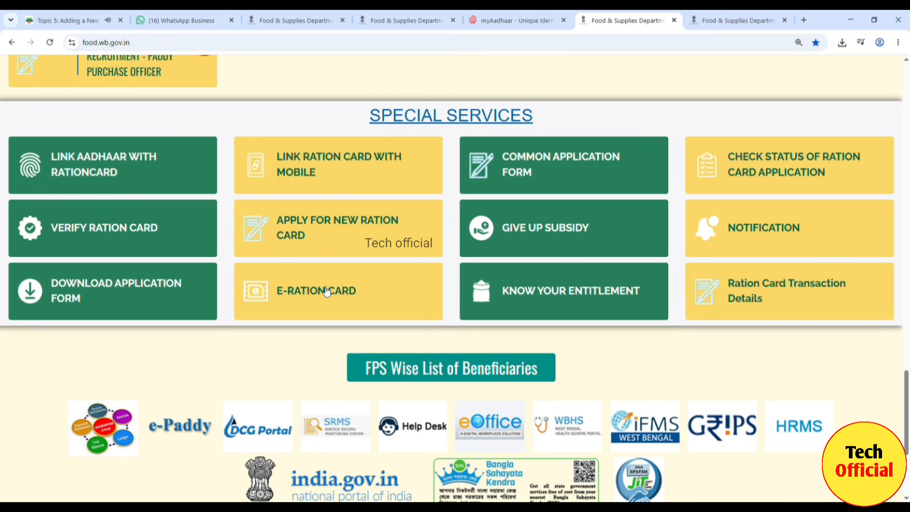
{"action": "left_click", "coordinate": [326, 290]}
{"action": "scroll", "coordinate": [365, 294], "scroll_direction": "down", "scroll_amount": 8}
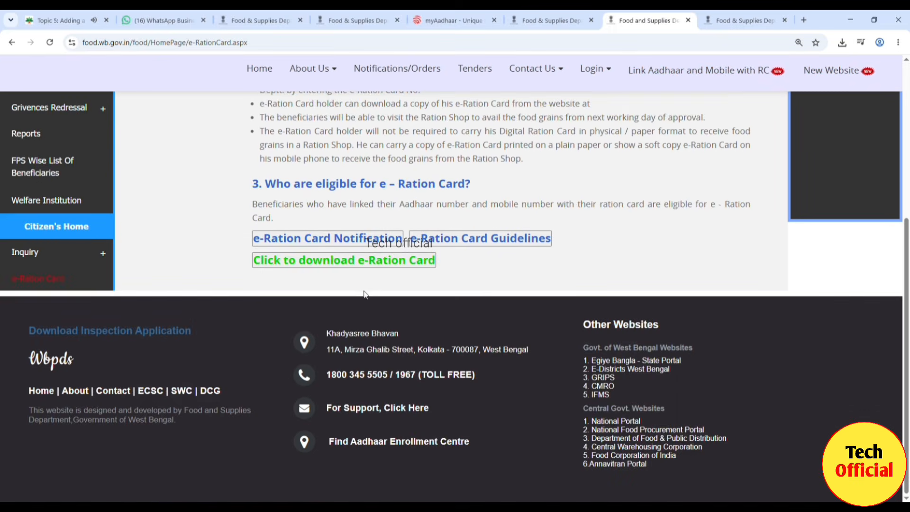
Step: On the Download E-Ration Card form, search the ration card number with the corrected captcha
{"action": "left_click", "coordinate": [355, 265]}
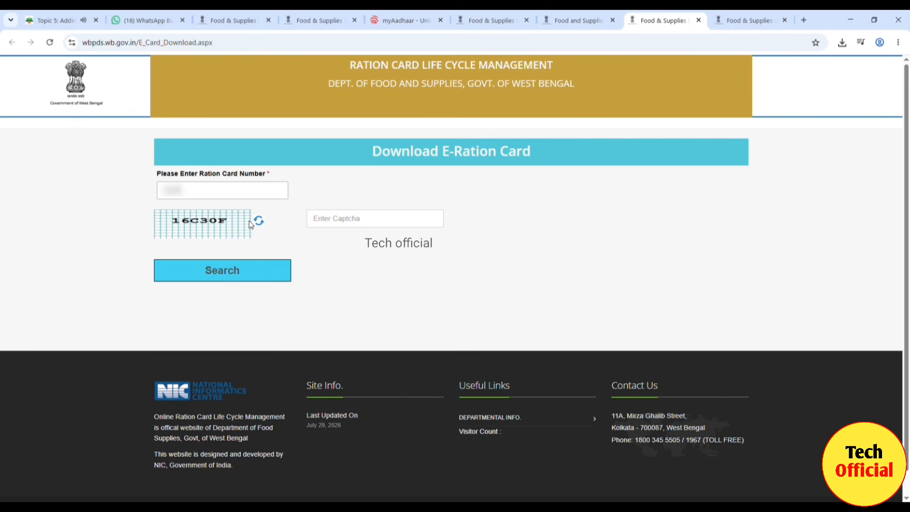
{"action": "left_click", "coordinate": [336, 223]}
{"action": "type", "text": "1"}
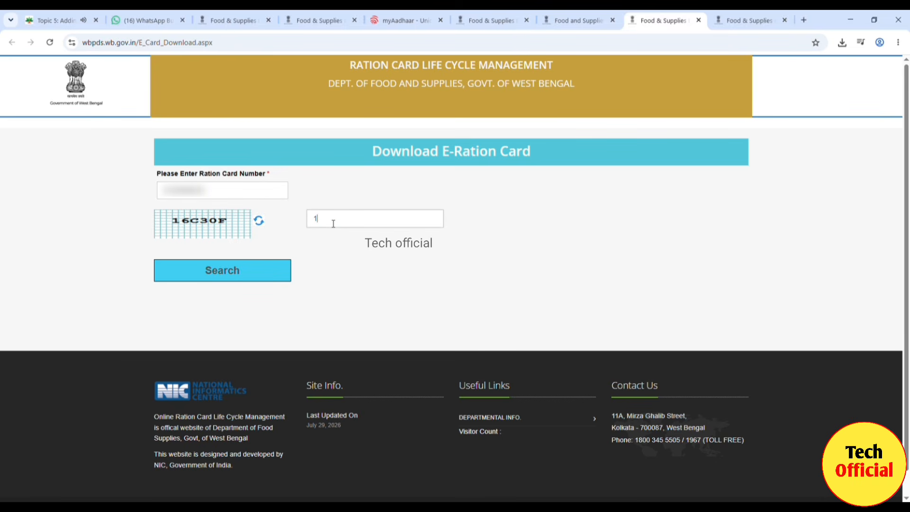
{"action": "type", "text": "6C3F"}
{"action": "key", "text": "BackSpace"}
{"action": "type", "text": "0F"}
{"action": "left_click", "coordinate": [221, 270]}
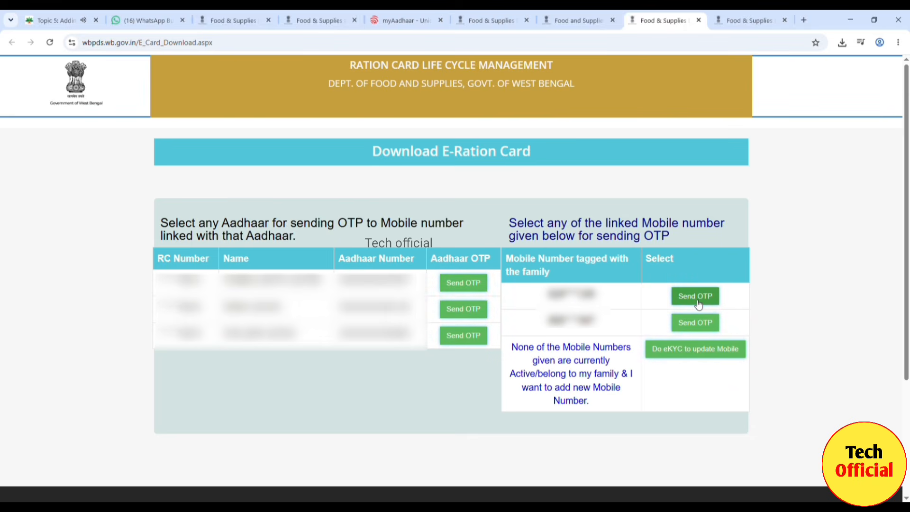
Step: Verify the second linked mobile by its 4-digit OTP and confirm the first number as the family's mobile
{"action": "left_click", "coordinate": [693, 324]}
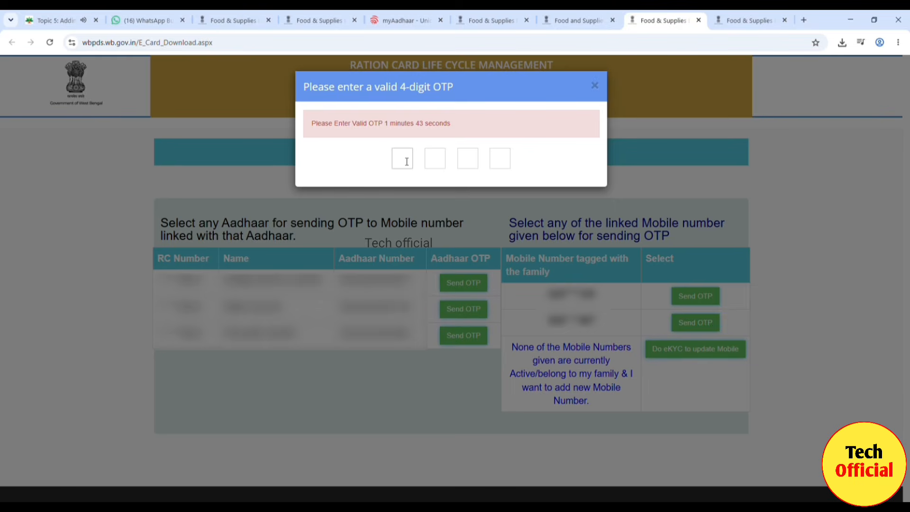
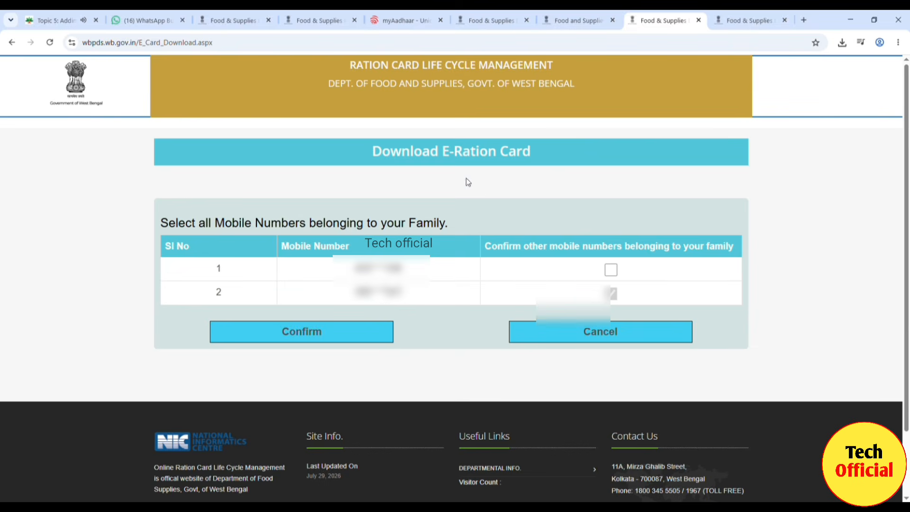
{"action": "left_click", "coordinate": [611, 270]}
{"action": "left_click", "coordinate": [334, 333]}
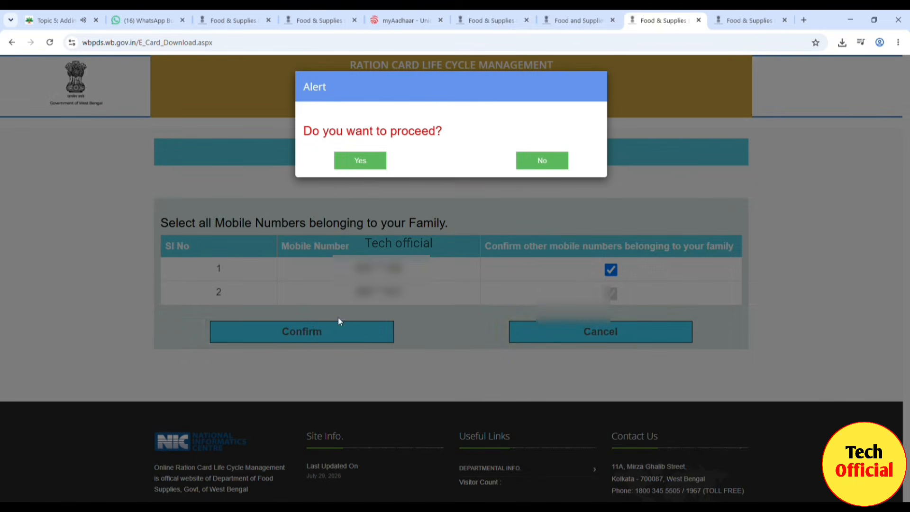
{"action": "left_click", "coordinate": [372, 162]}
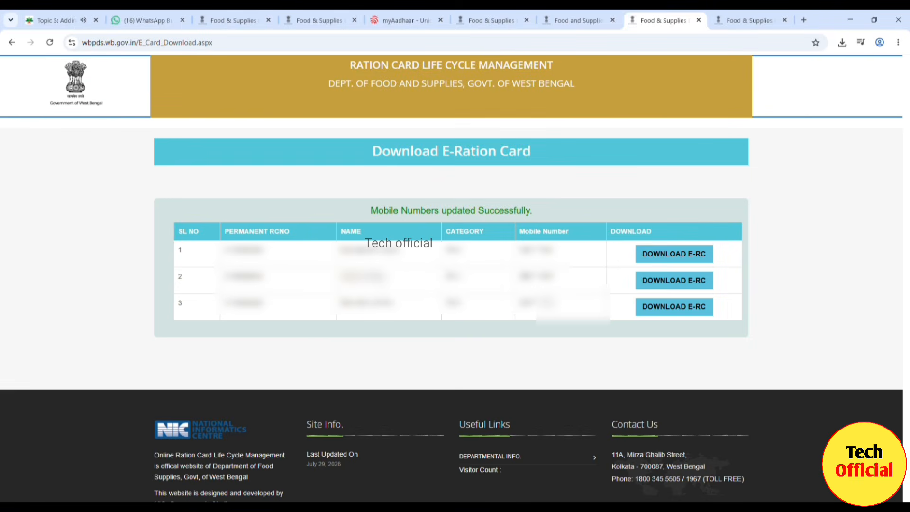
Step: Download the first family member's e-Ration Card from the list
{"action": "left_click", "coordinate": [685, 257]}
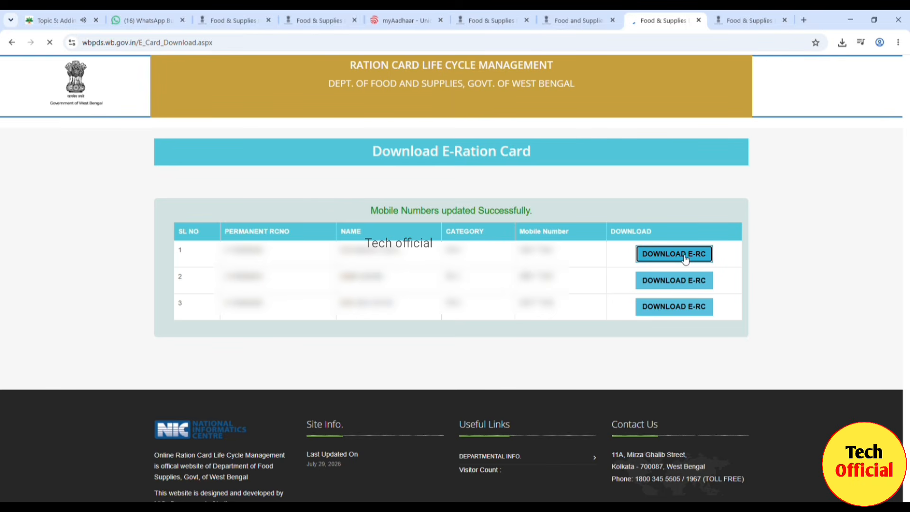